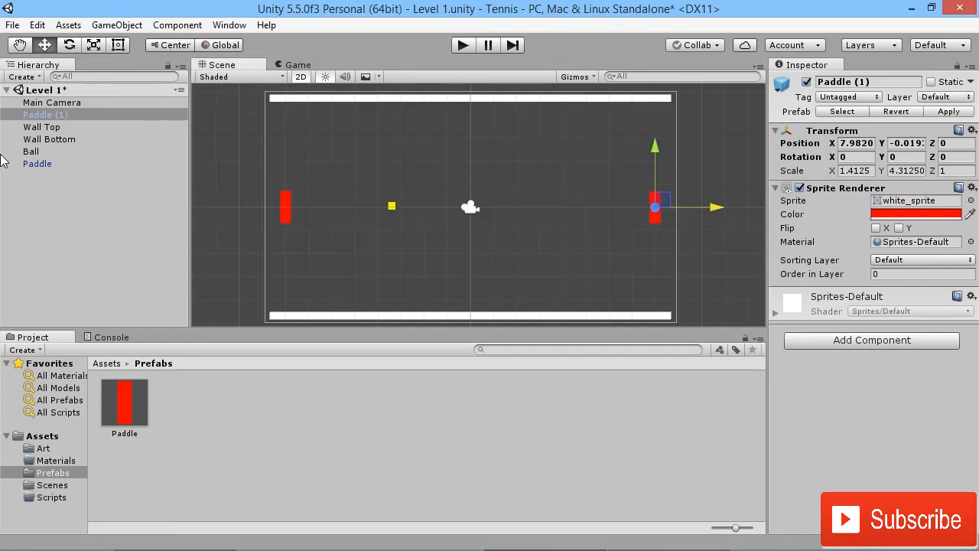
# Try a blue sprite color, hex 0021FFFF, on the Paddle prefab asset and undo it
pyautogui.click(115, 406)
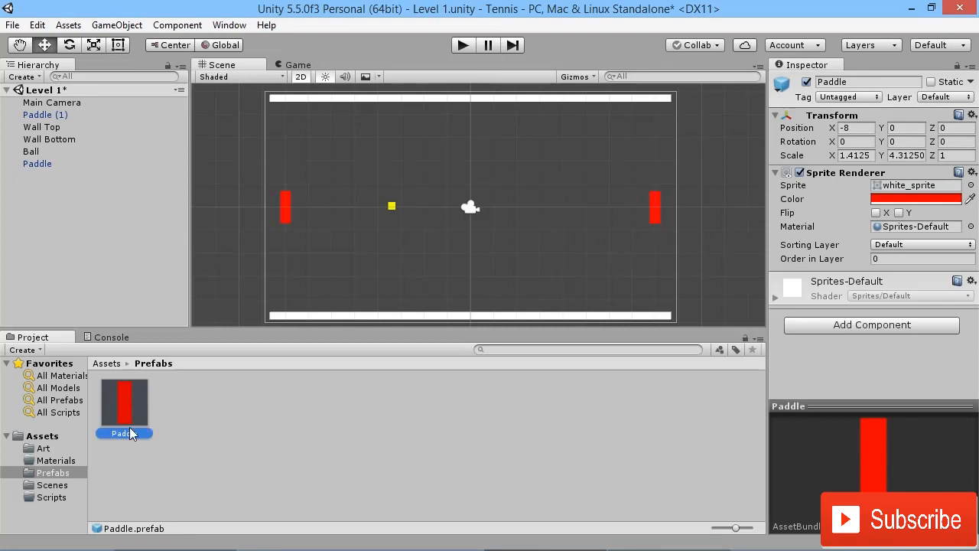
pyautogui.click(908, 198)
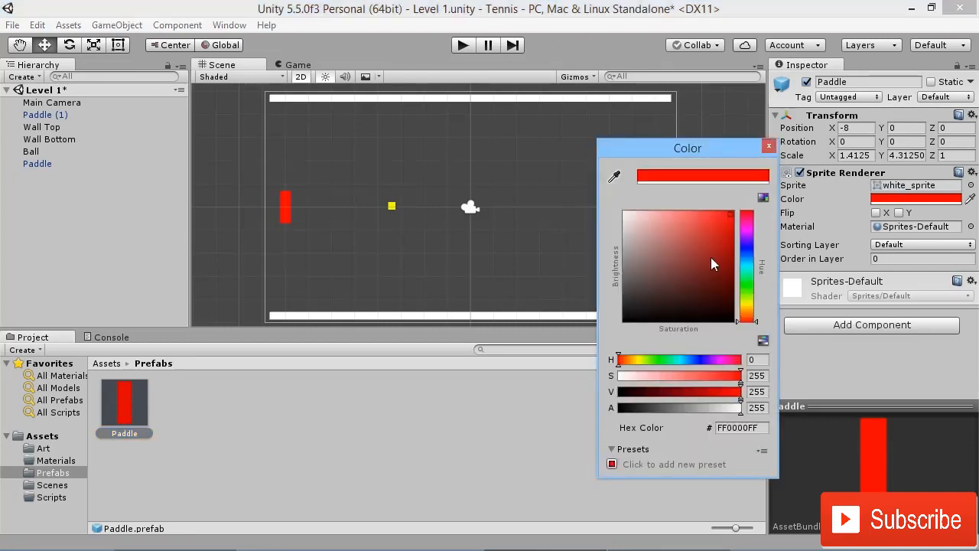
pyautogui.moveTo(748, 273); pyautogui.dragTo(752, 252)
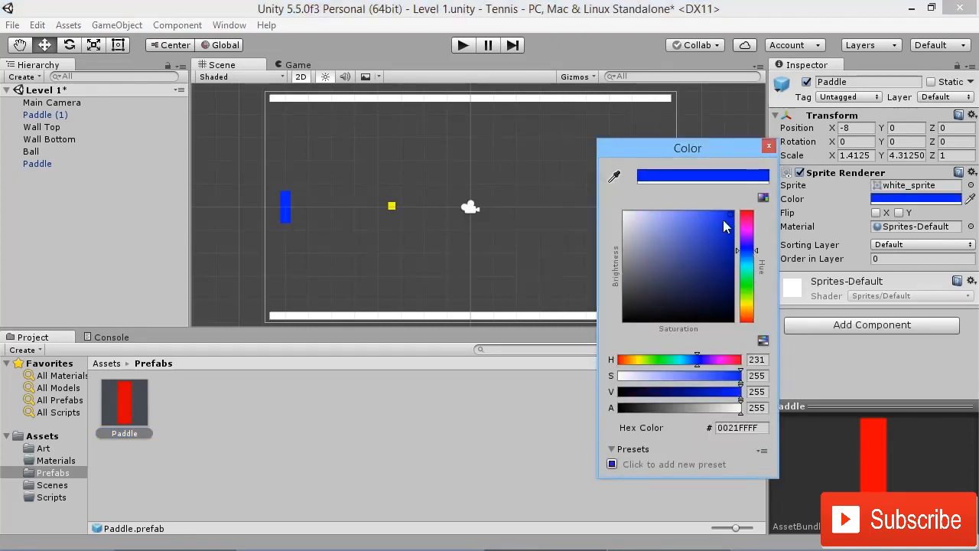
pyautogui.click(769, 145)
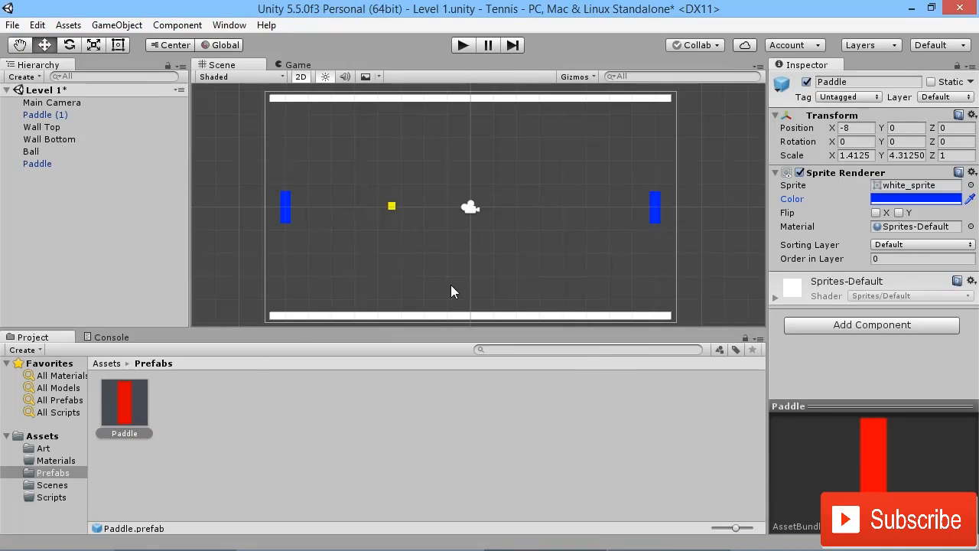
pyautogui.hotkey('ctrl', 'z')
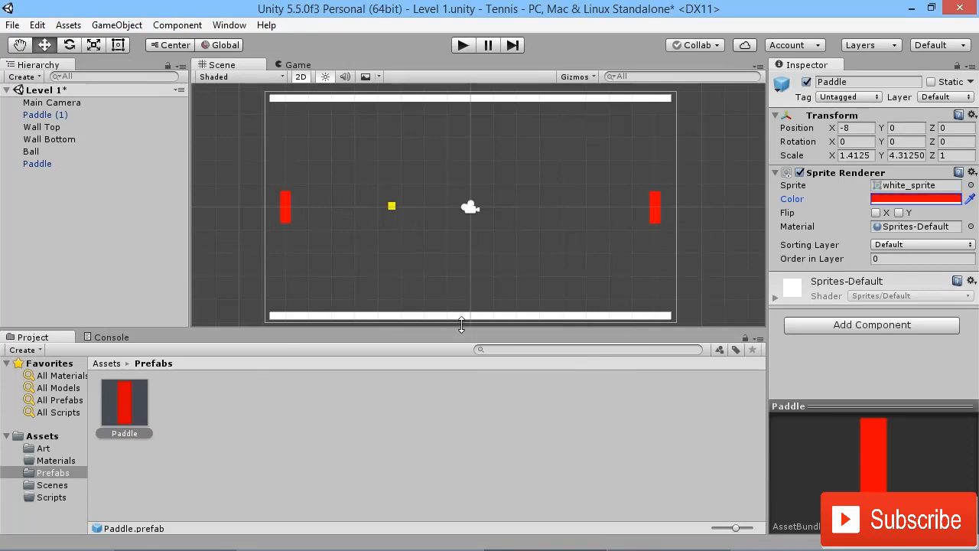
# Color the left Paddle instance blue-violet, hex 3E00FFFF, and apply the change to its prefab
pyautogui.click(289, 217)
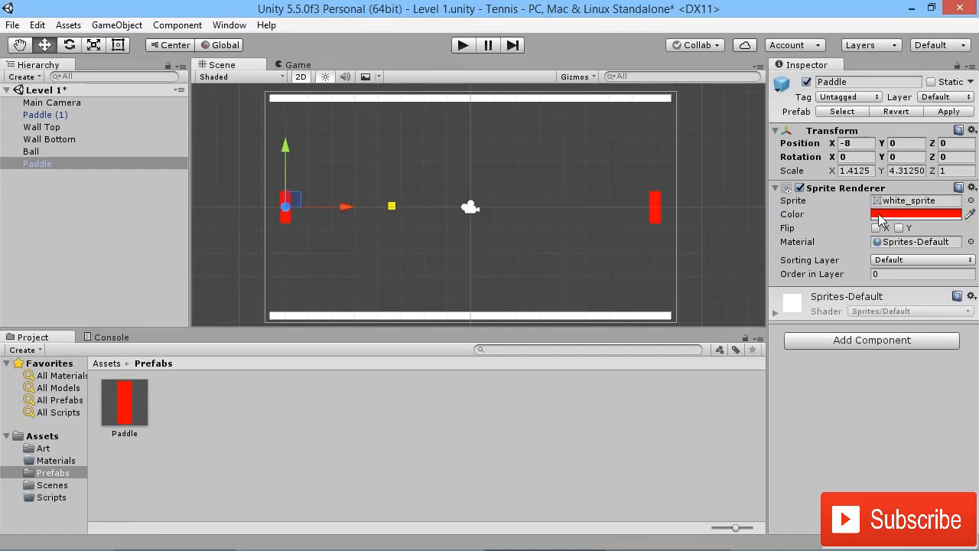
pyautogui.click(902, 215)
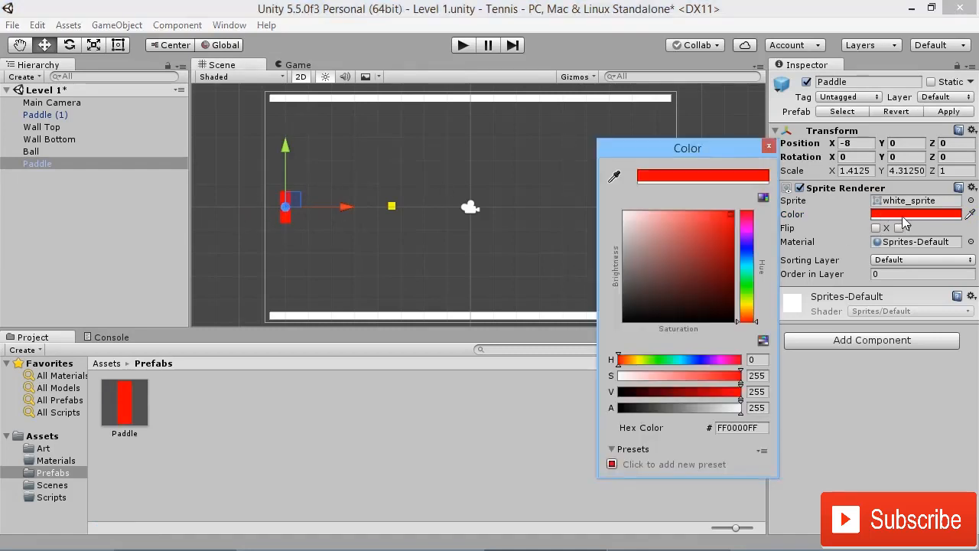
pyautogui.click(746, 243)
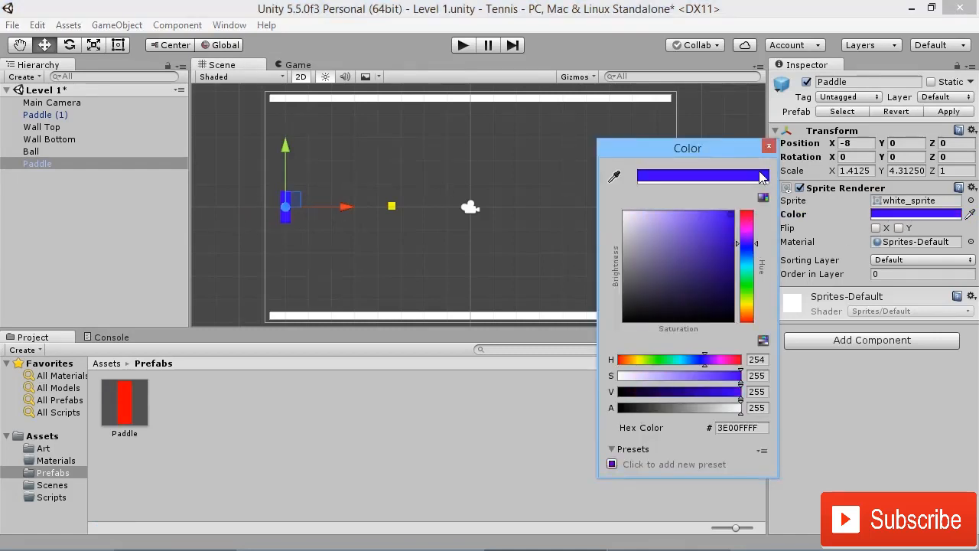
pyautogui.click(769, 145)
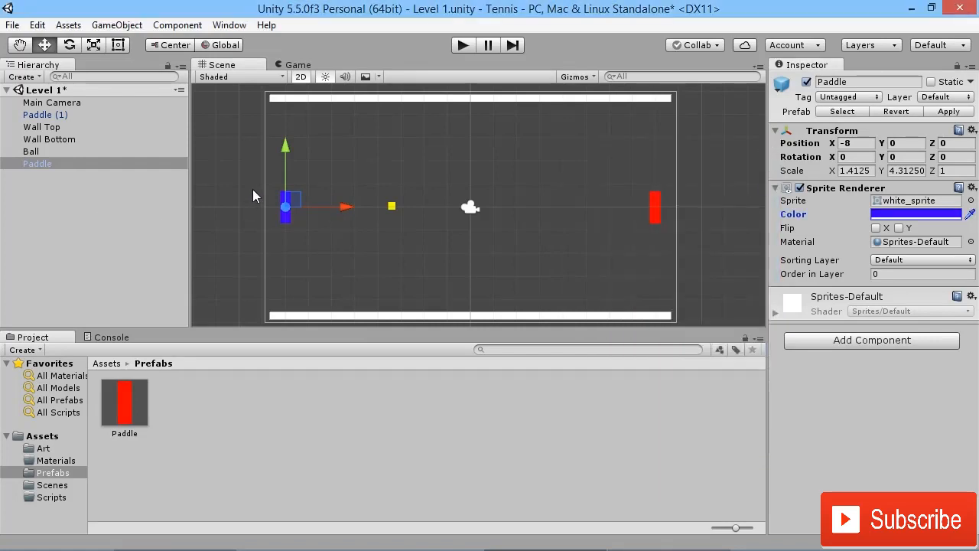
pyautogui.click(319, 243)
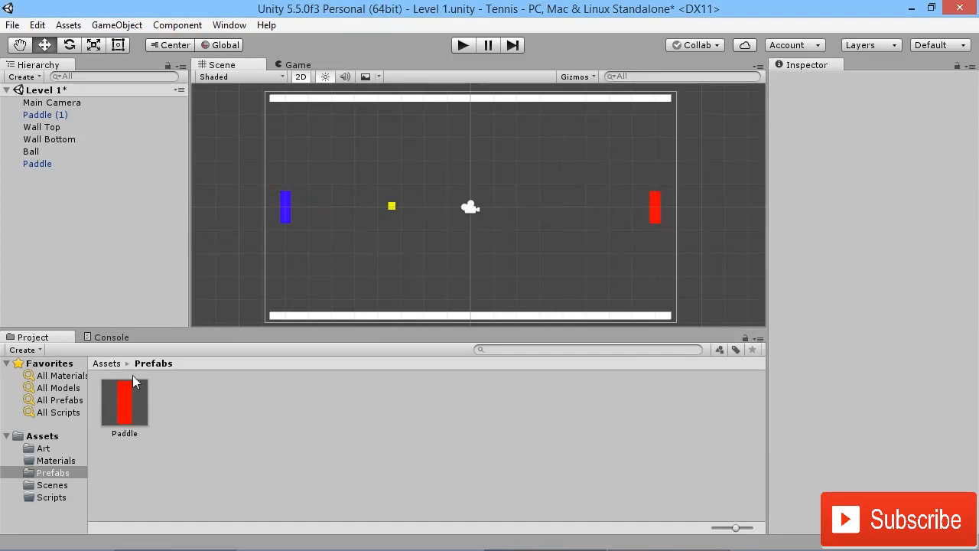
pyautogui.click(287, 188)
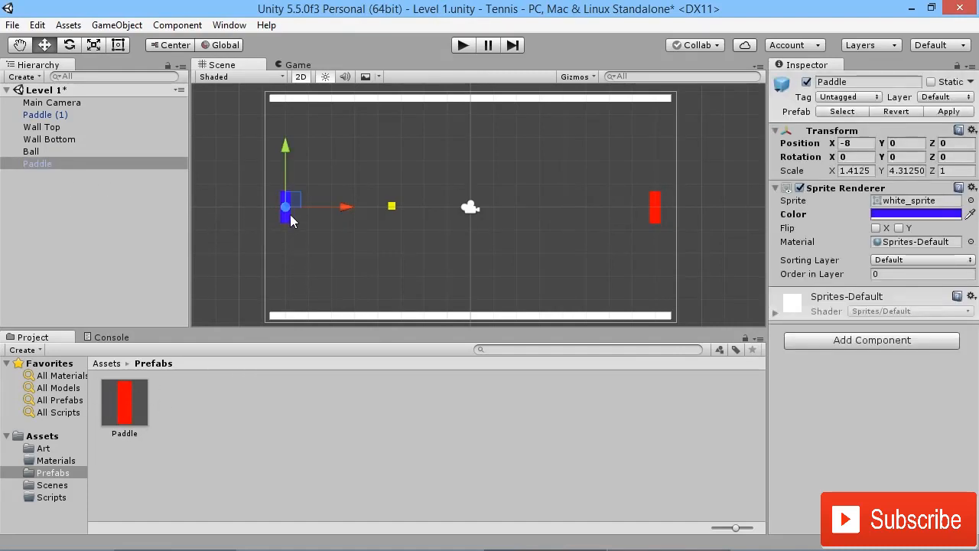
pyautogui.click(948, 112)
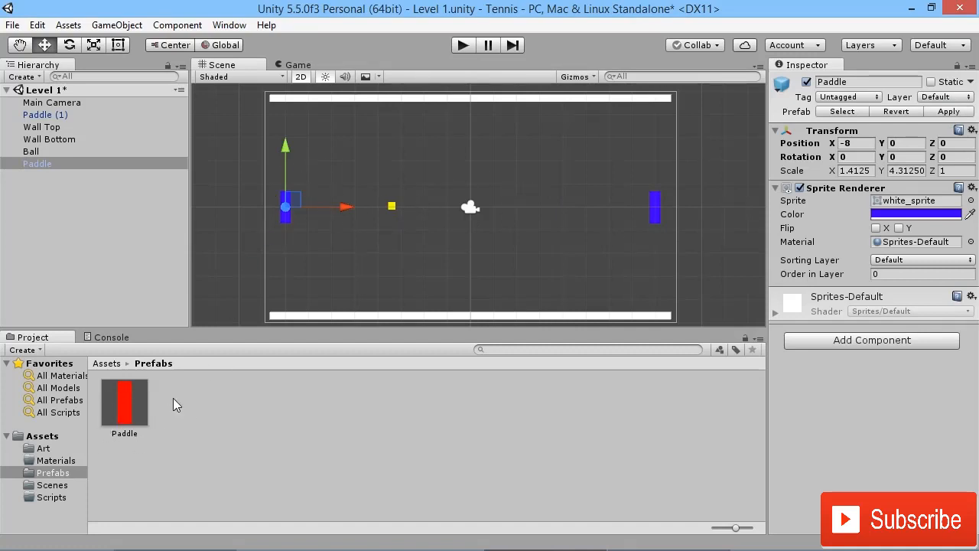
# Set the Paddle prefab asset's sprite color to red, hex FF0000FF
pyautogui.click(142, 421)
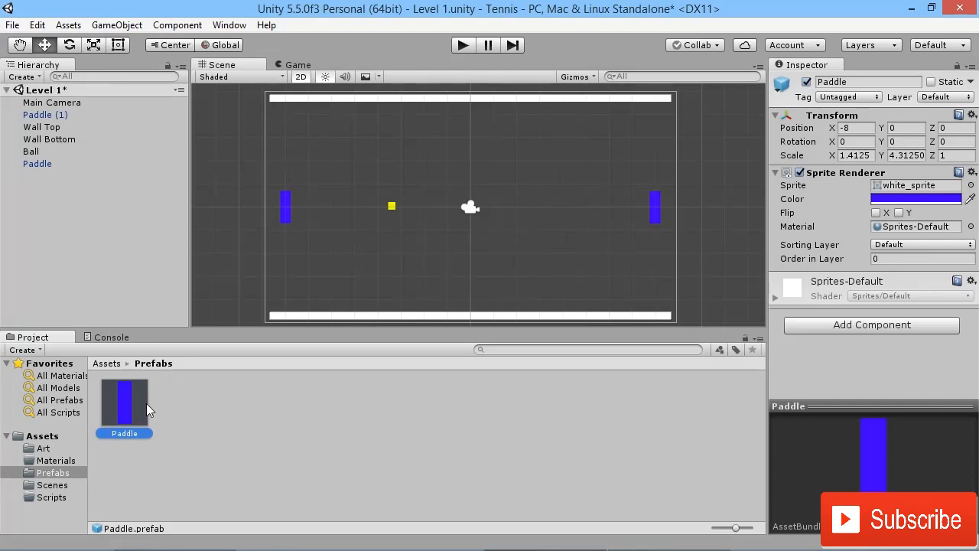
pyautogui.click(937, 200)
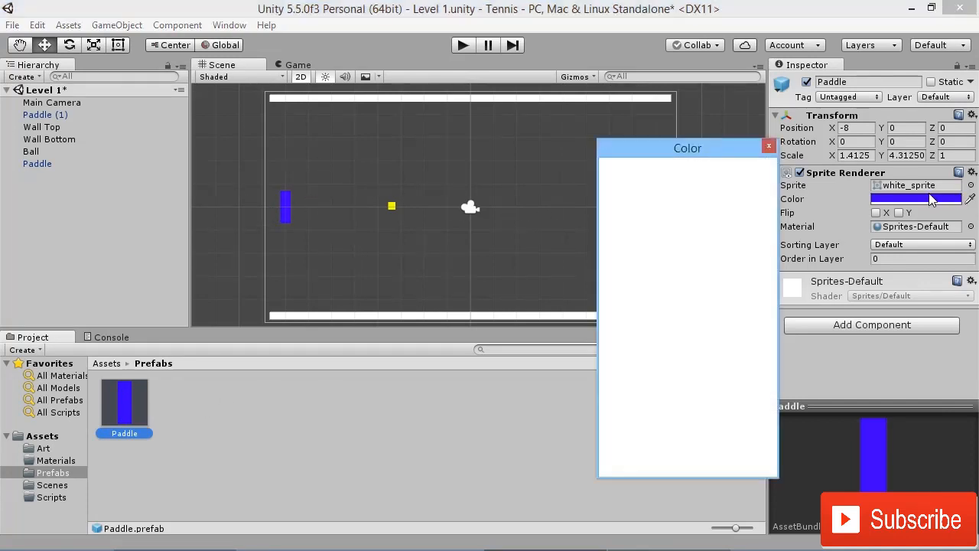
pyautogui.click(749, 210)
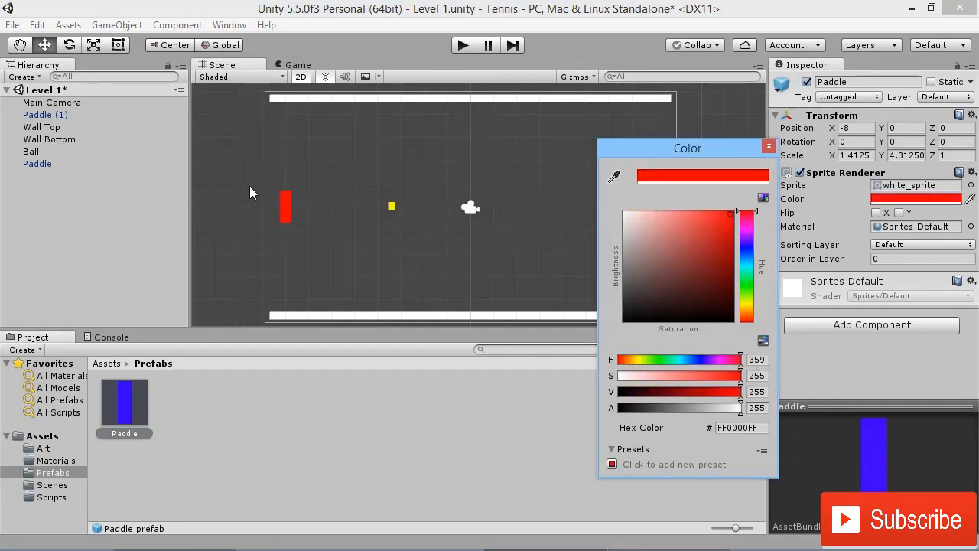
pyautogui.click(769, 145)
pyautogui.click(273, 387)
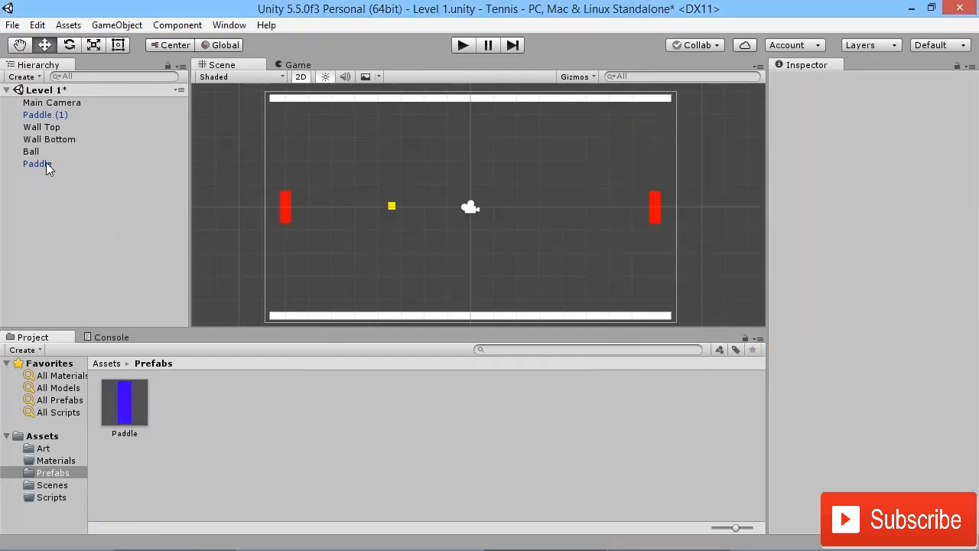
# Apply the left Paddle instance's settings to the prefab and check the prefab asset
pyautogui.click(46, 163)
pyautogui.click(120, 425)
pyautogui.click(287, 469)
pyautogui.click(42, 163)
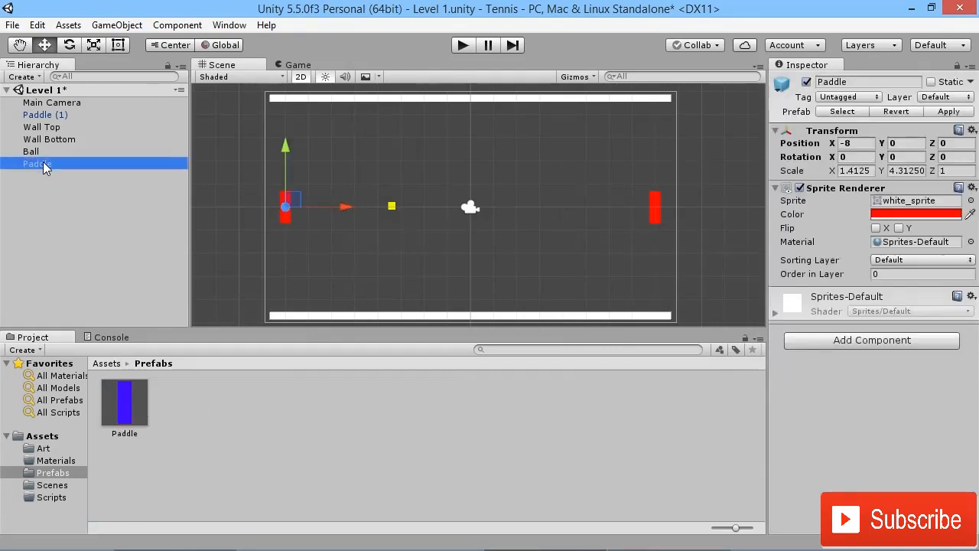
pyautogui.click(962, 113)
pyautogui.click(104, 396)
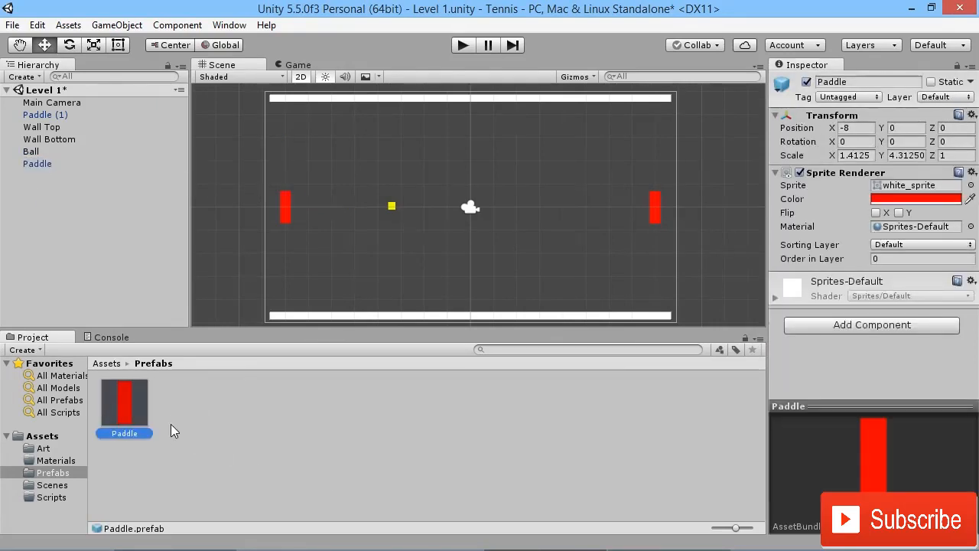
pyautogui.click(453, 456)
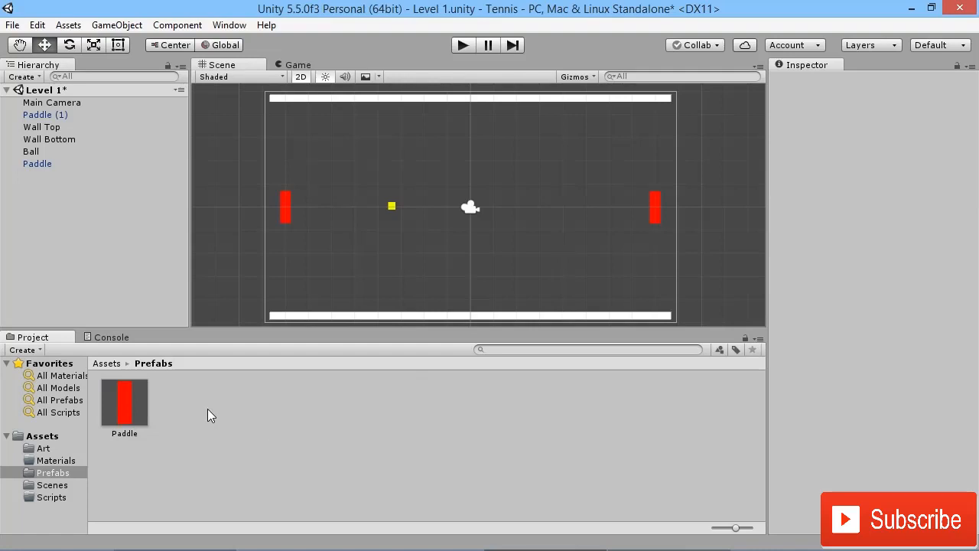
# Set only the right Paddle (1) instance's sprite color to blue, hex 000CFFFF
pyautogui.click(283, 213)
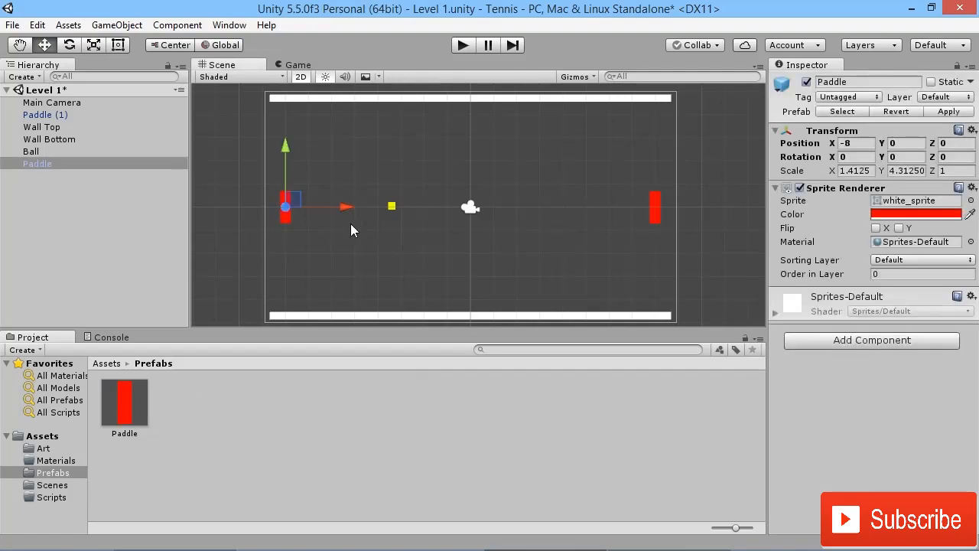
pyautogui.click(655, 202)
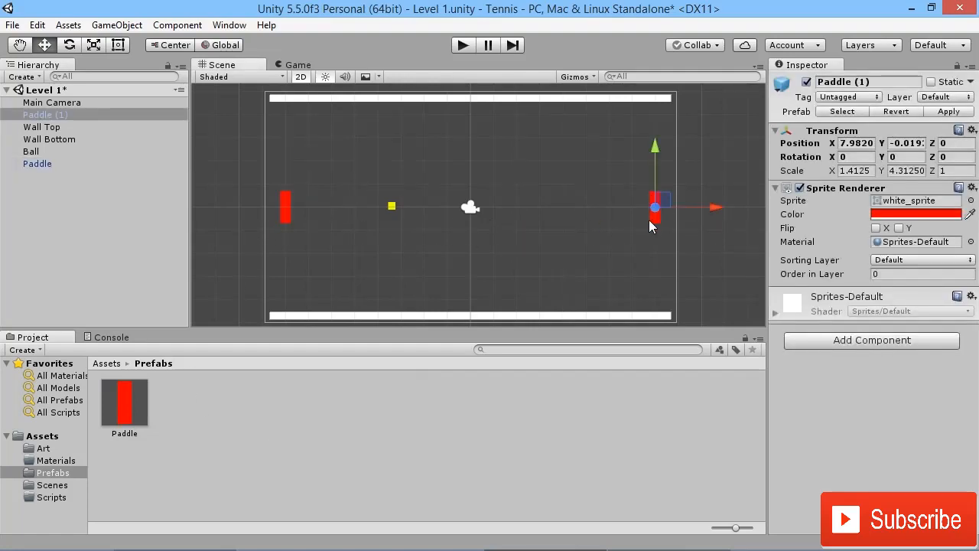
pyautogui.click(949, 215)
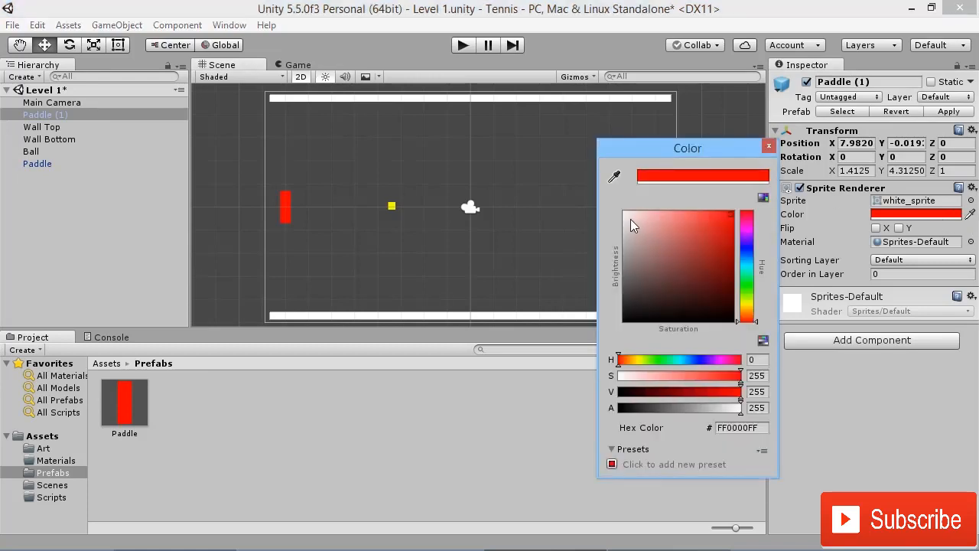
pyautogui.click(749, 249)
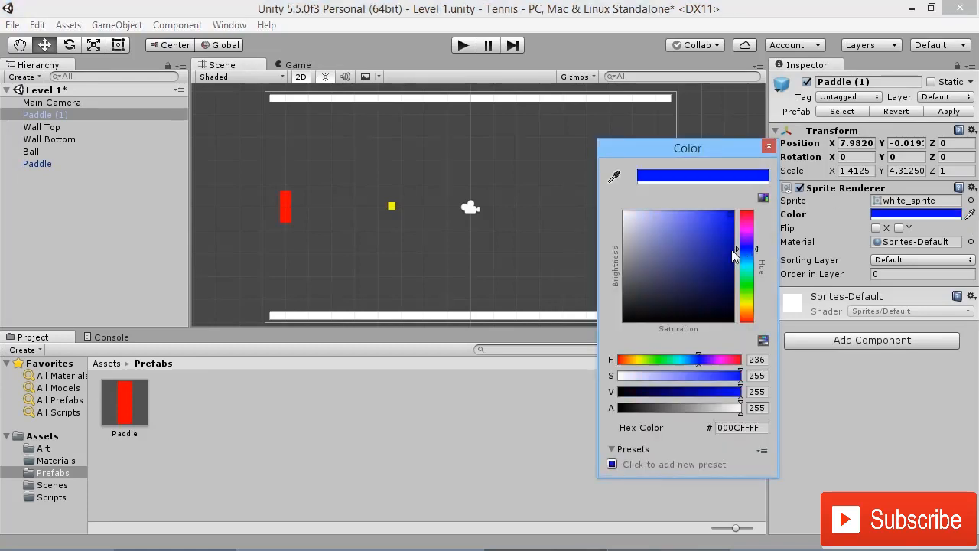
pyautogui.click(769, 148)
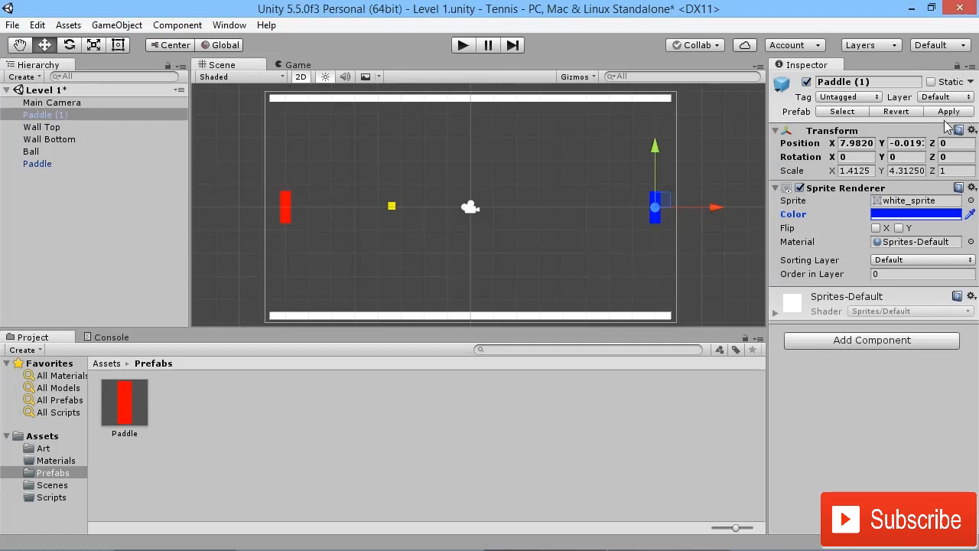
# Compare the sprite color properties of the left Paddle and the right Paddle (1) instances
pyautogui.click(285, 212)
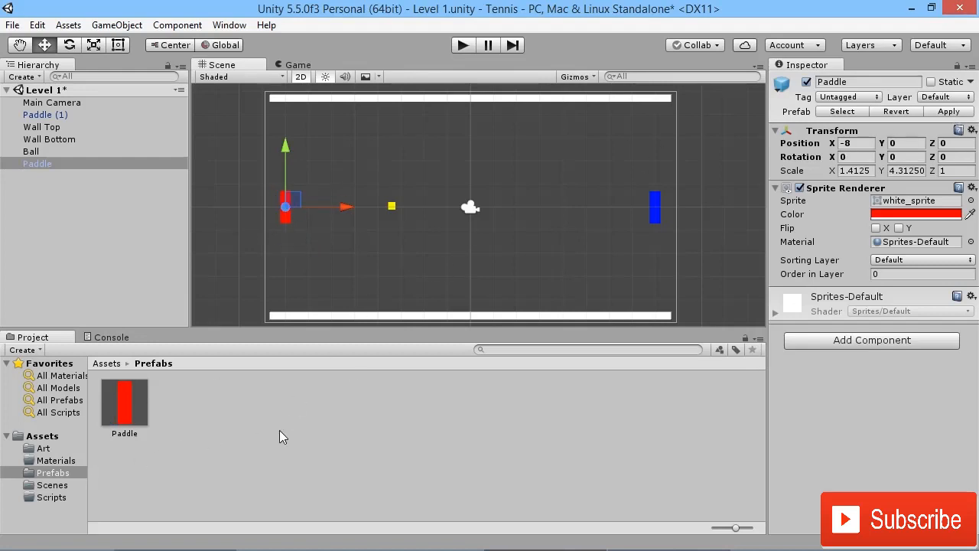
pyautogui.click(656, 211)
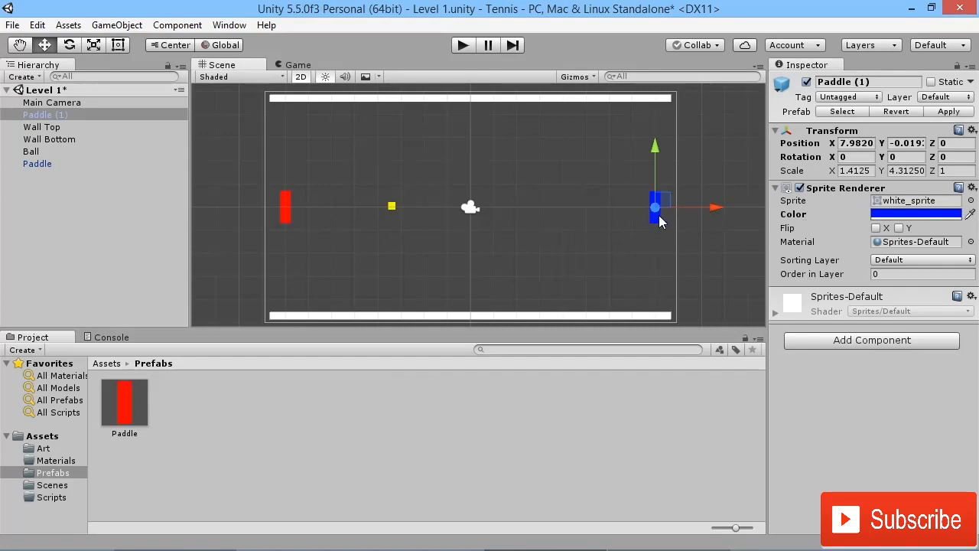
pyautogui.moveTo(660, 234); pyautogui.dragTo(634, 204)
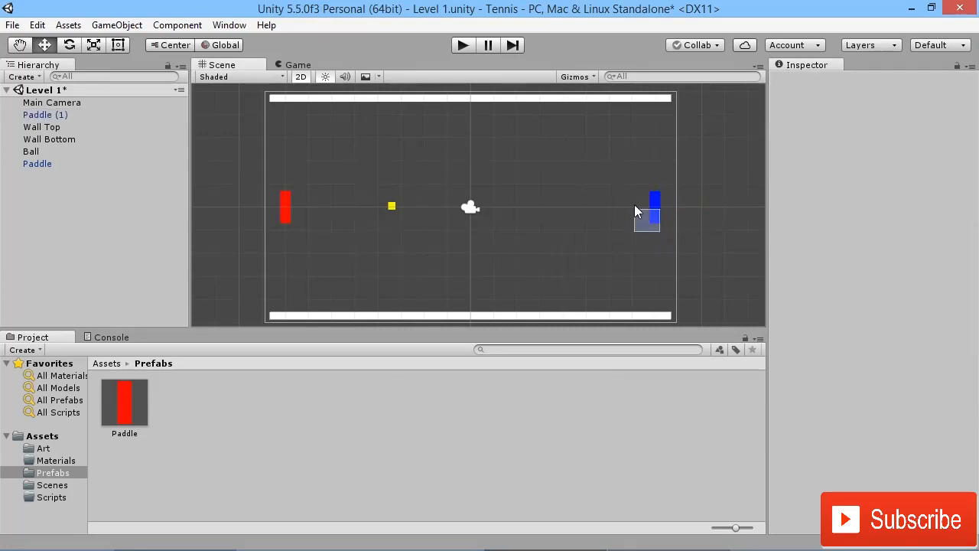
pyautogui.moveTo(300, 163); pyautogui.dragTo(270, 228)
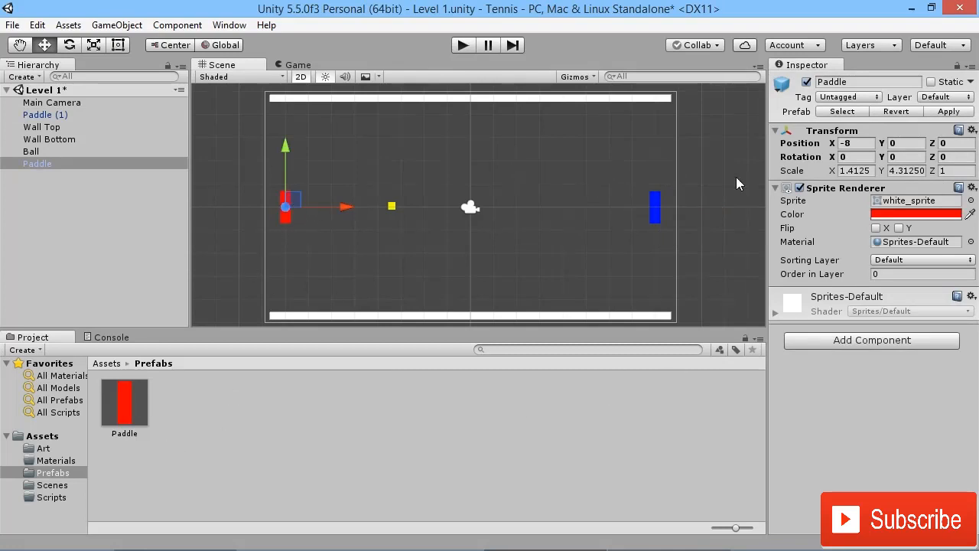
pyautogui.moveTo(640, 176); pyautogui.dragTo(683, 220)
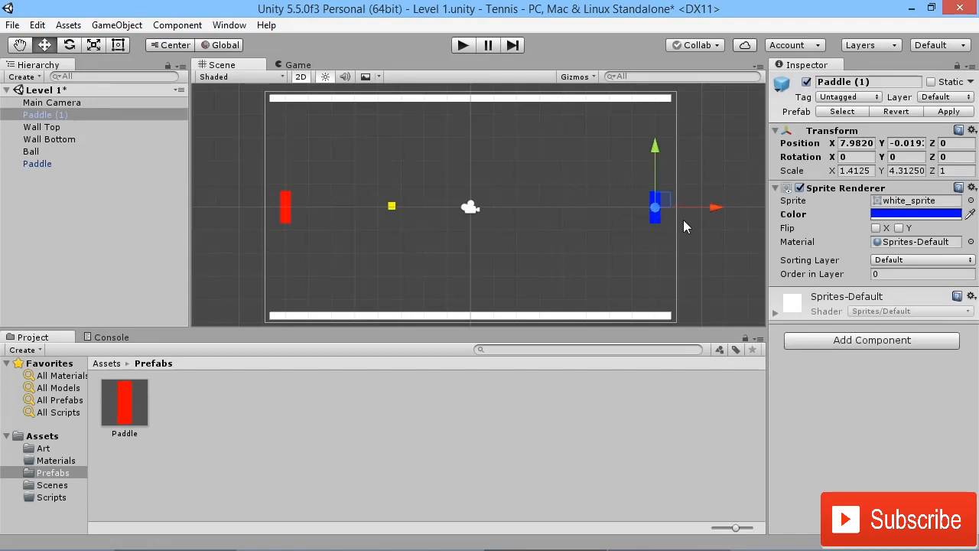
# Color the left Paddle instance green, hex 13FF00FF, apply it to the prefab, and check the prefab and Paddle (1)
pyautogui.click(283, 213)
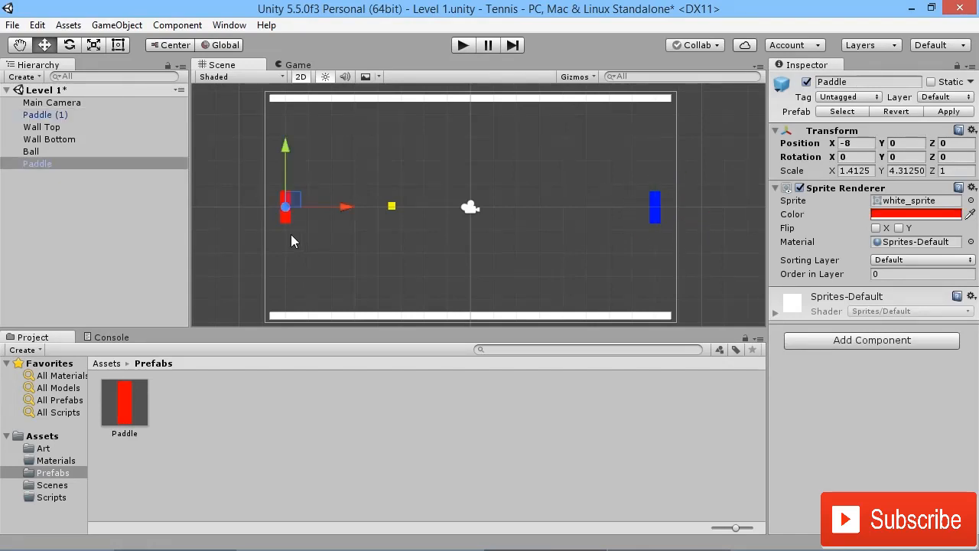
pyautogui.click(918, 215)
pyautogui.click(748, 303)
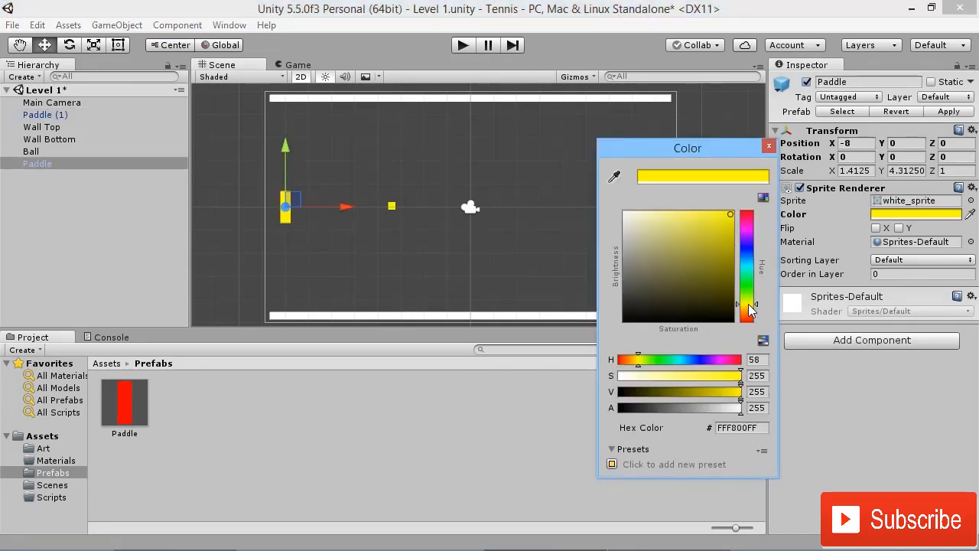
pyautogui.click(748, 286)
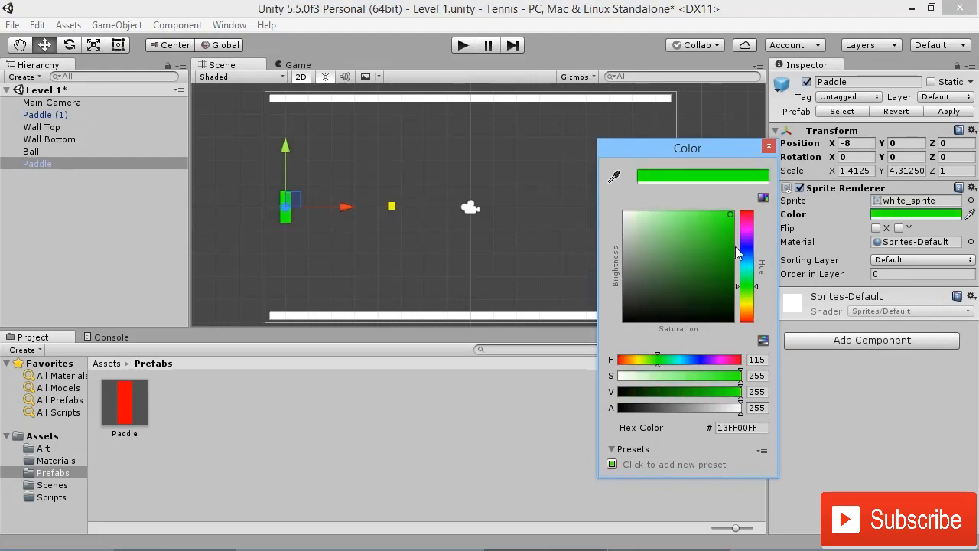
pyautogui.click(769, 146)
pyautogui.click(950, 112)
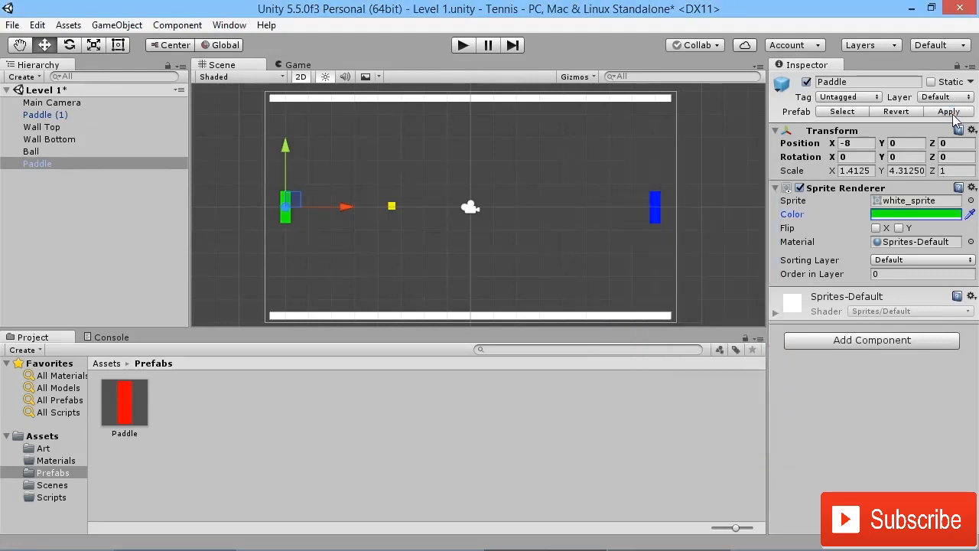
pyautogui.click(150, 432)
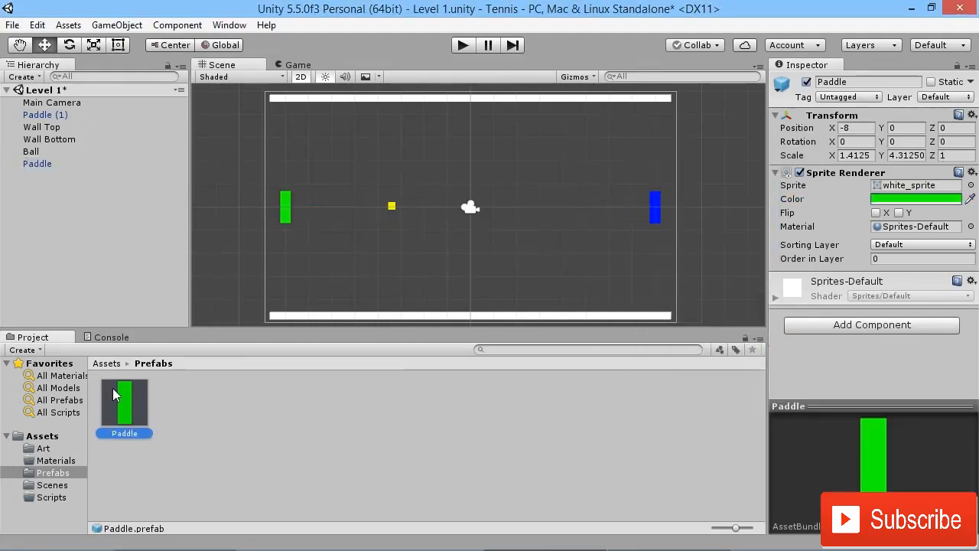
pyautogui.click(655, 200)
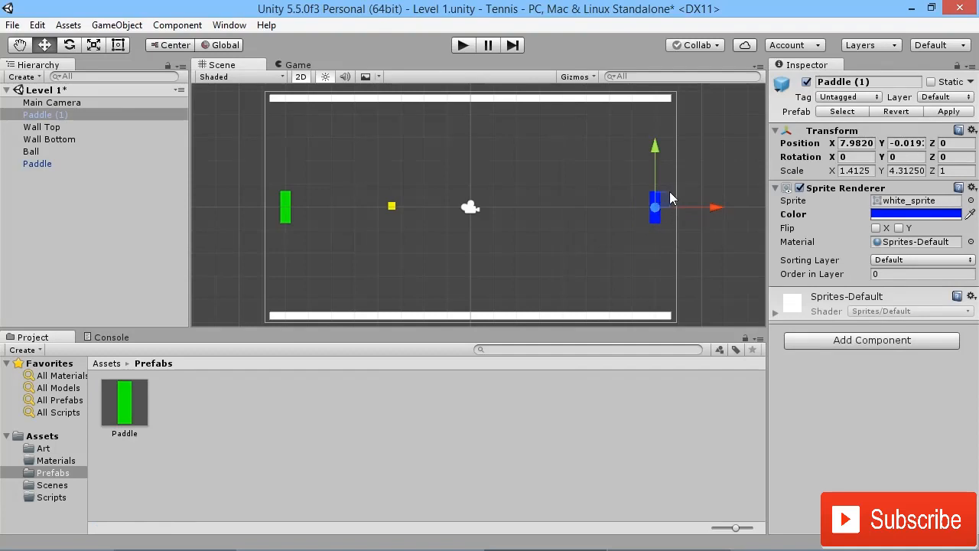
# Change the left Paddle instance's sprite color to red, hex FF0000FF
pyautogui.click(288, 218)
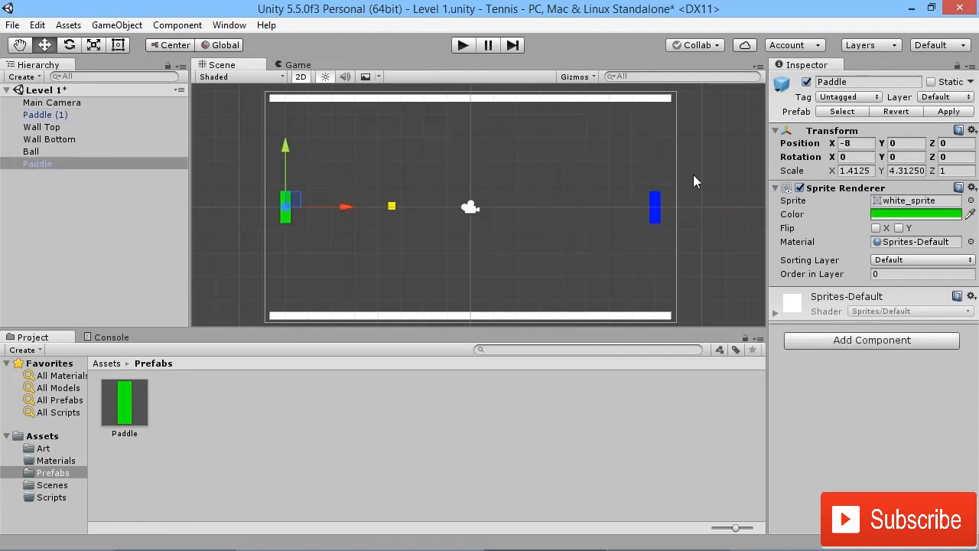
pyautogui.click(915, 214)
pyautogui.moveTo(756, 249); pyautogui.dragTo(746, 212)
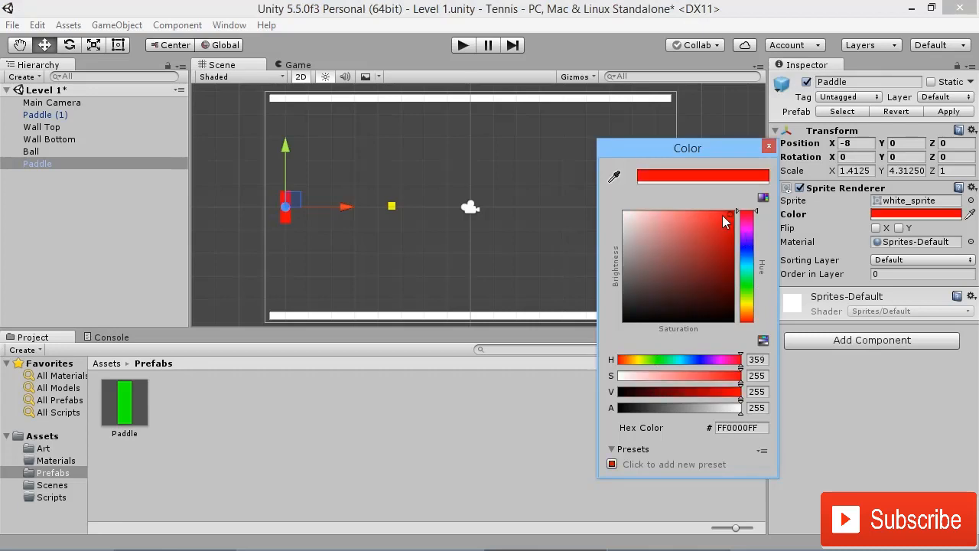
pyautogui.click(768, 145)
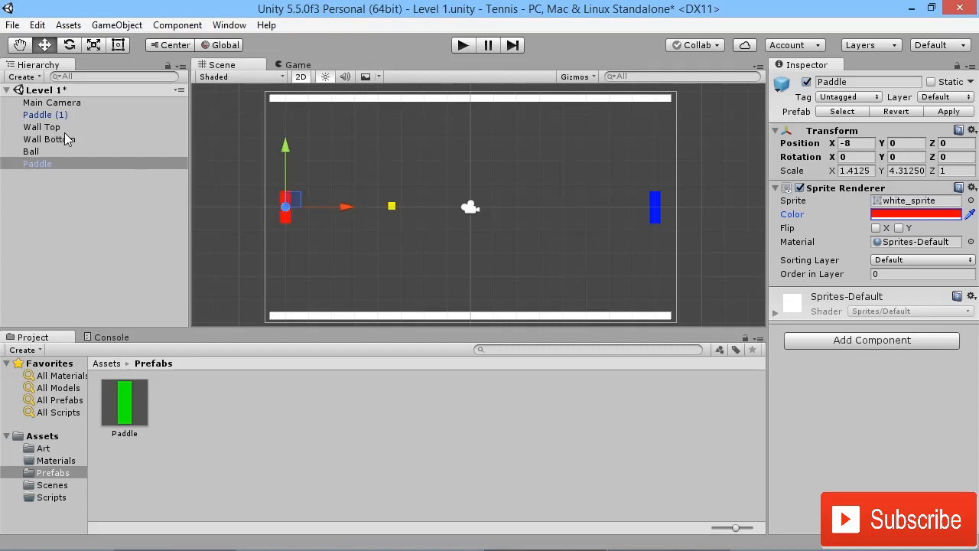
# Add a Box Collider 2D to the left Paddle, apply it to the prefab, and check the Paddle (1) instance's components
pyautogui.click(854, 343)
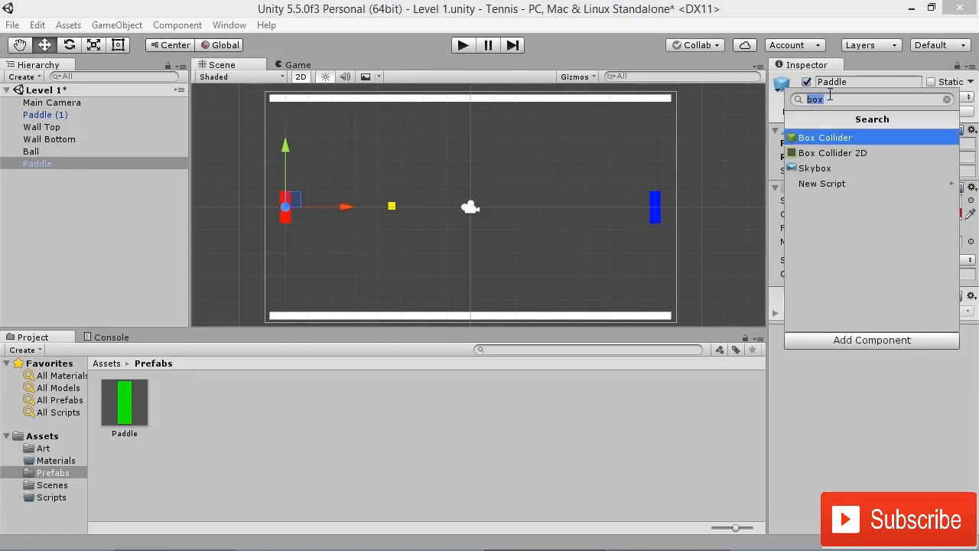
pyautogui.click(828, 153)
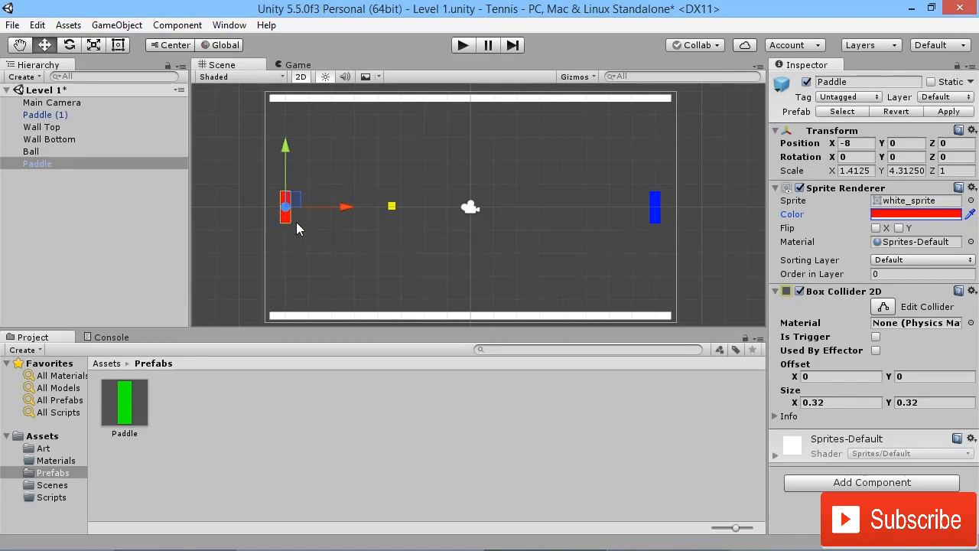
pyautogui.click(949, 111)
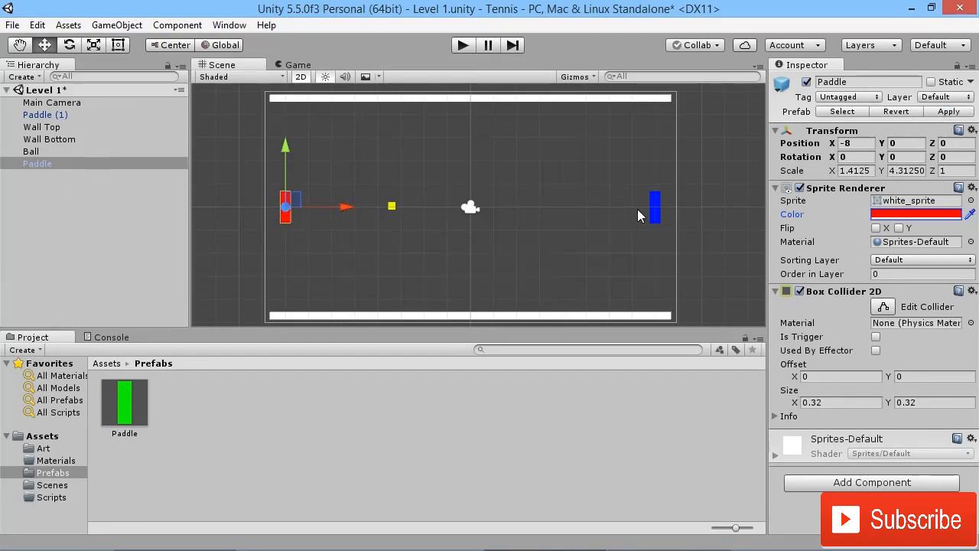
pyautogui.click(46, 114)
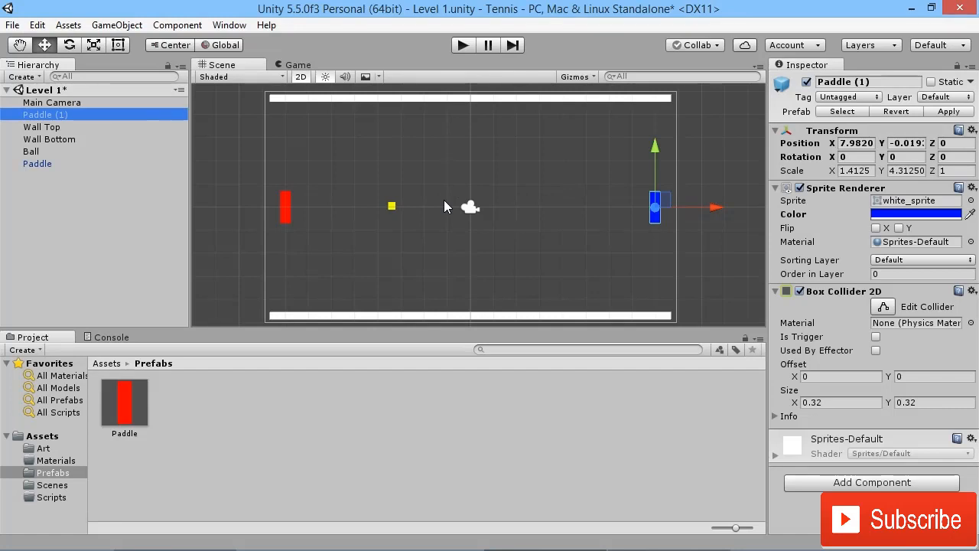
# Add a Box Collider 2D to the Ball and run the scene in the Game view
pyautogui.click(389, 208)
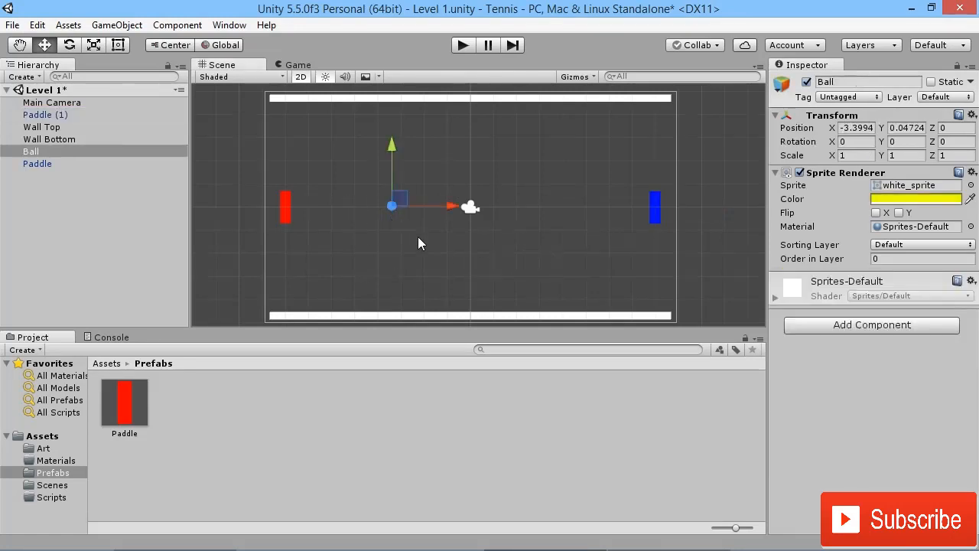
pyautogui.click(838, 324)
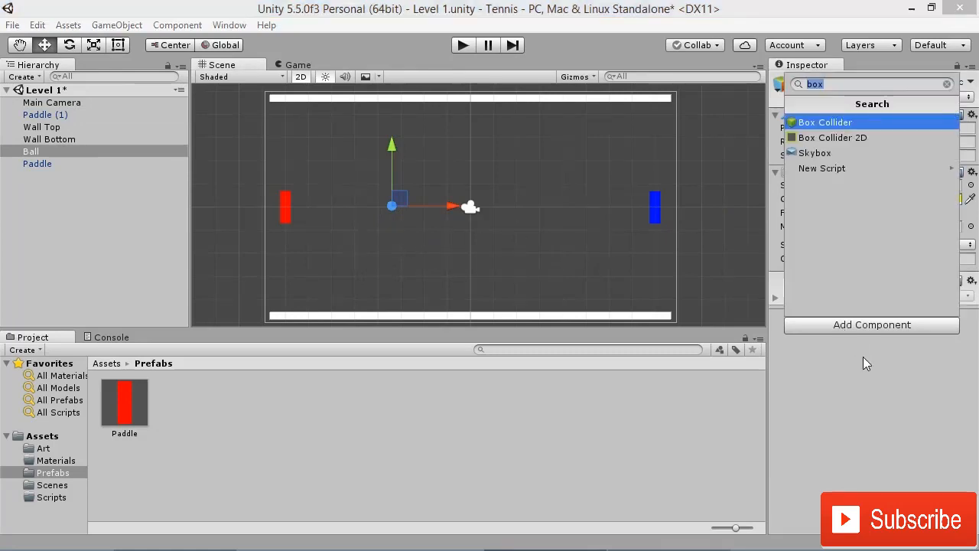
pyautogui.click(824, 137)
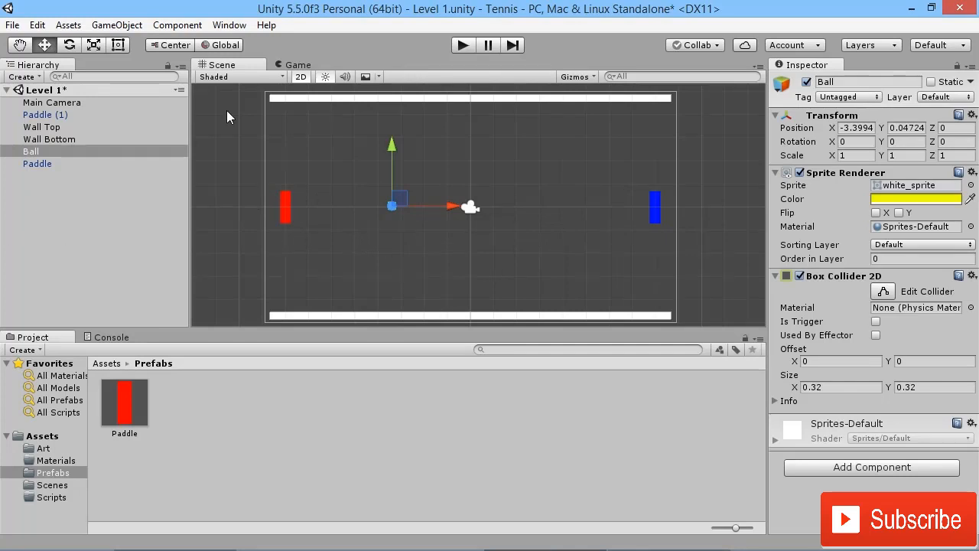
pyautogui.click(298, 64)
pyautogui.click(463, 45)
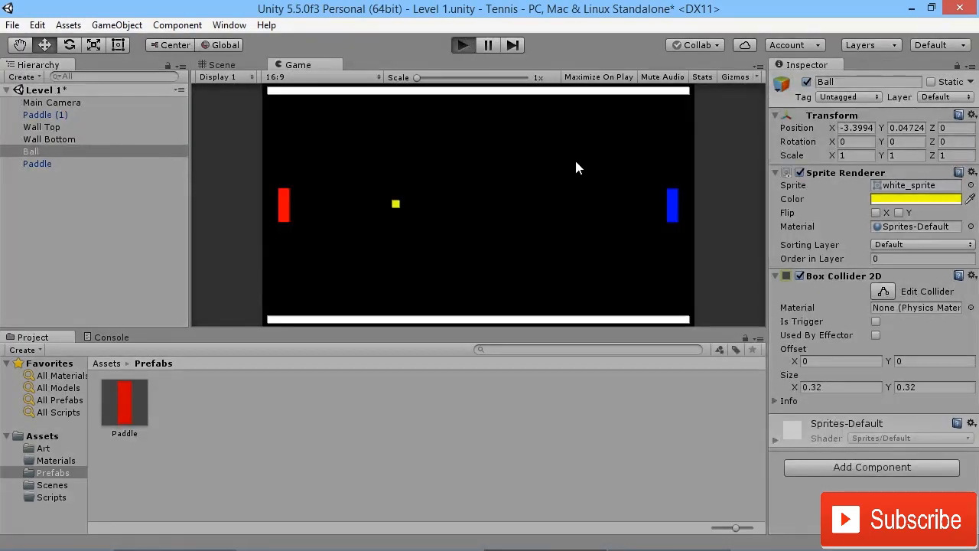